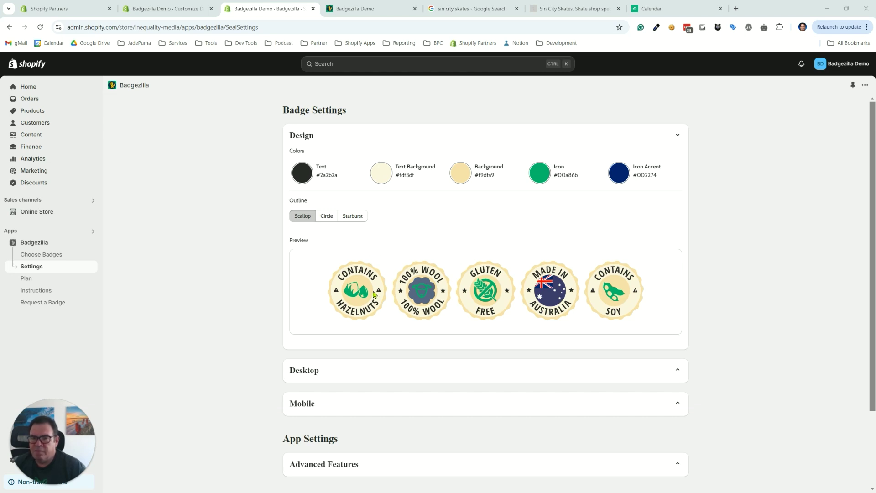
Step: On the Badgezilla Demo storefront, scroll the homepage to the four Homepage Trust Badges examples
click(381, 8)
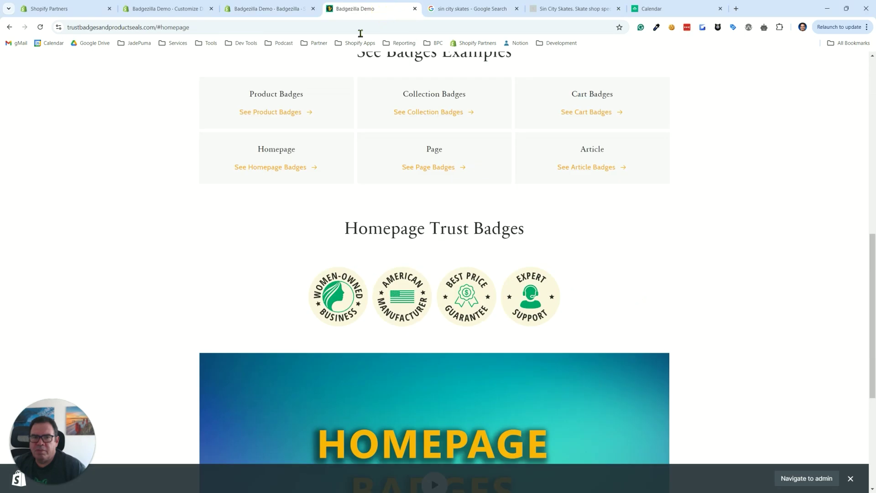
scroll(584, 297, down, 3)
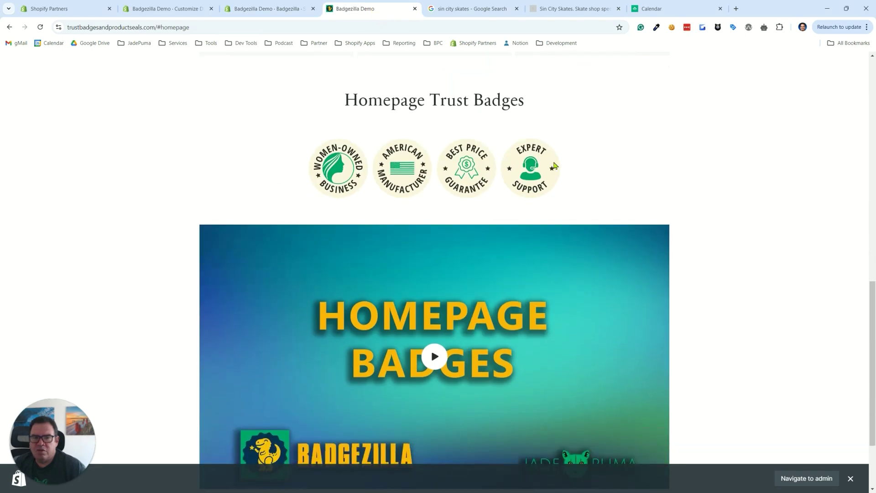
scroll(425, 197, up, 10)
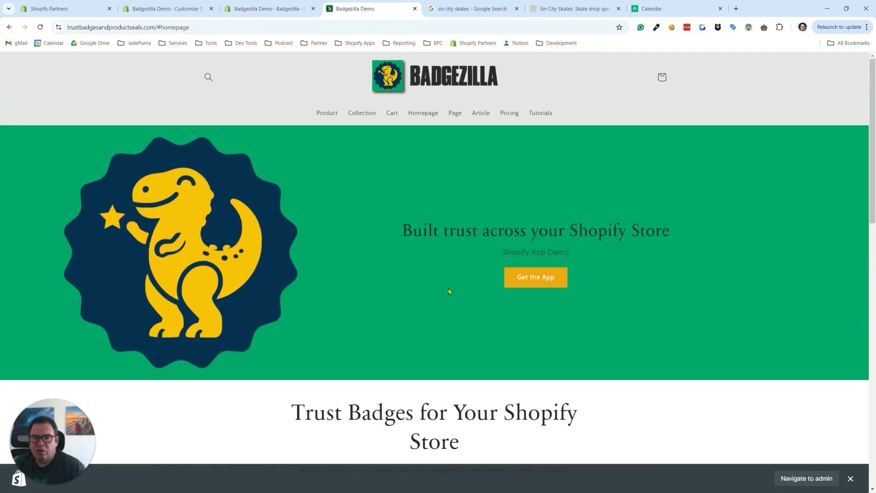
scroll(340, 172, down, 12)
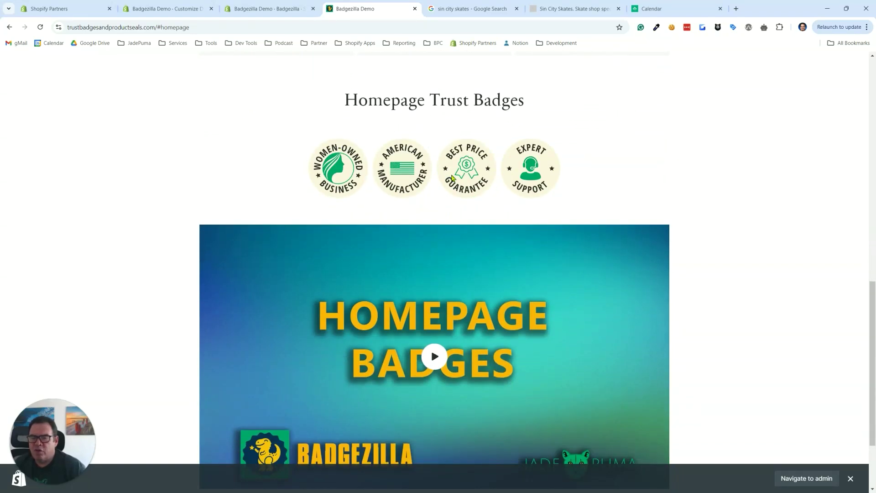
Step: Go back to the Badgezilla Badge Settings page in Shopify Admin and apply the Circle outline
click(269, 9)
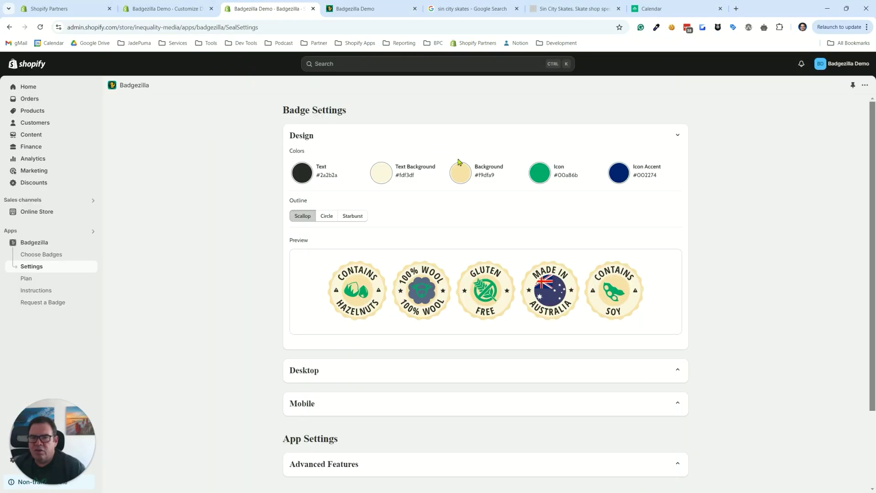
click(29, 268)
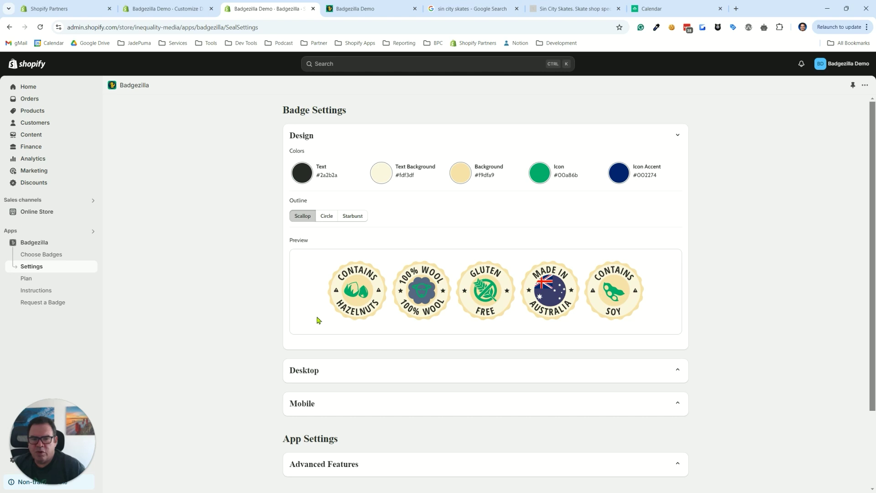
click(305, 176)
click(470, 176)
click(492, 280)
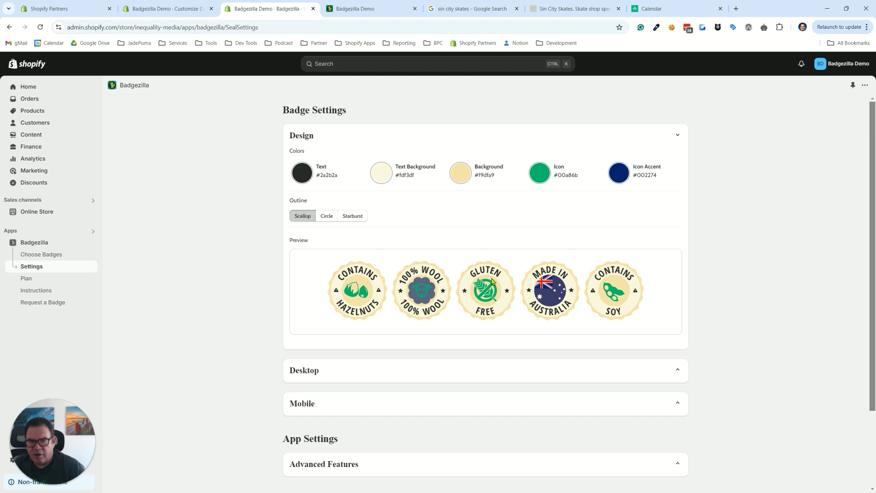
click(505, 276)
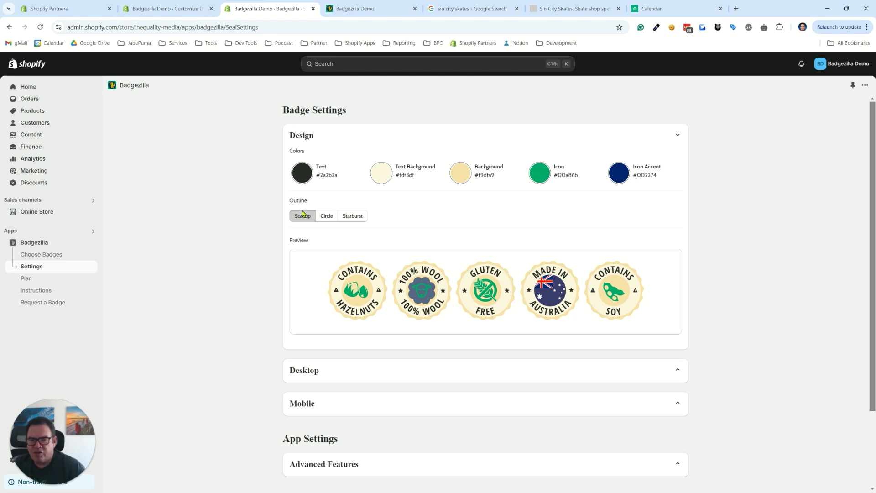
Step: Preview the Circle and Starburst outlines, then return the badges to the Scallop outline
click(325, 215)
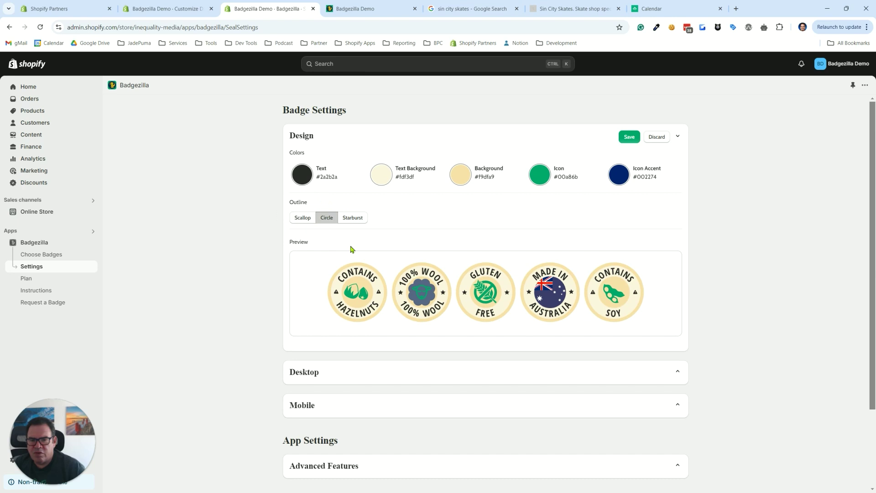
click(360, 218)
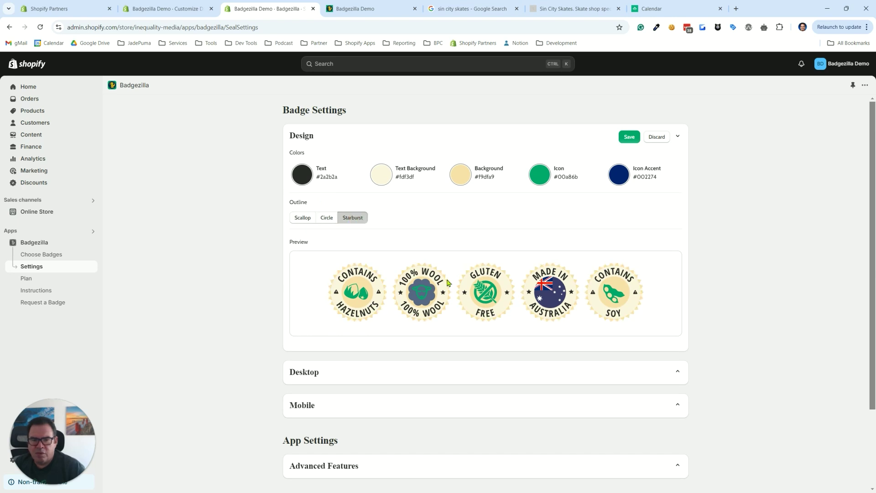
click(480, 174)
click(305, 218)
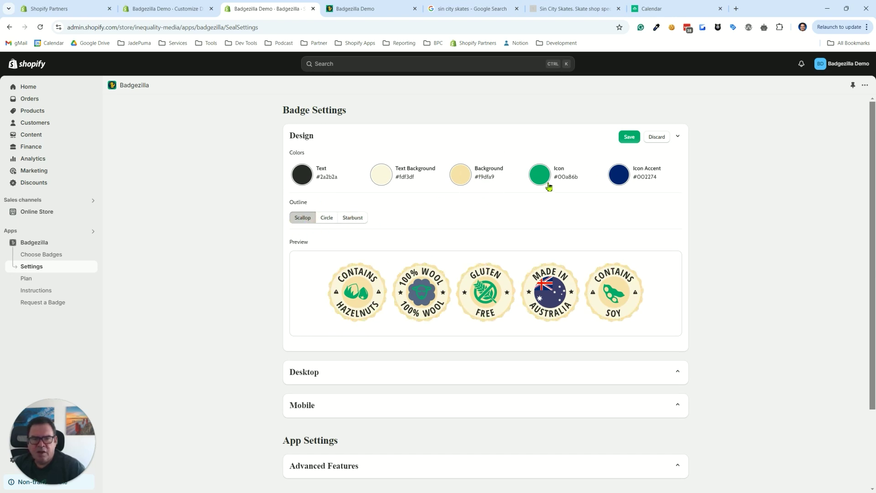
click(482, 293)
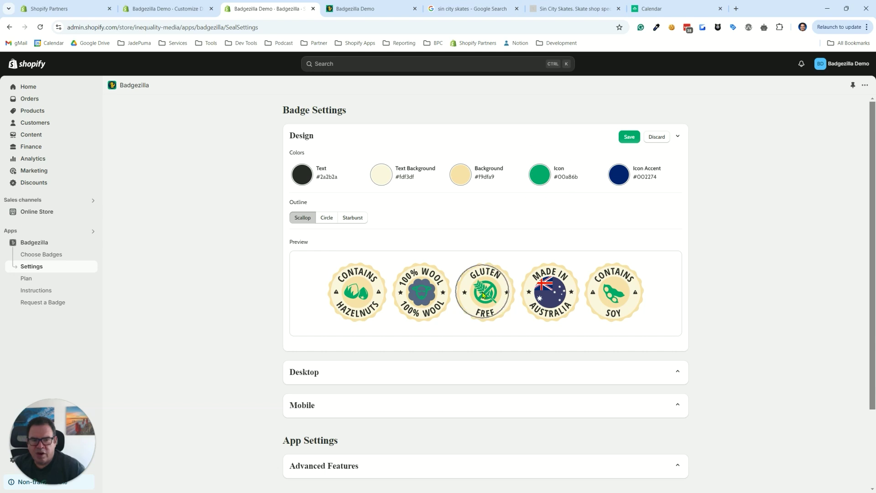
click(550, 299)
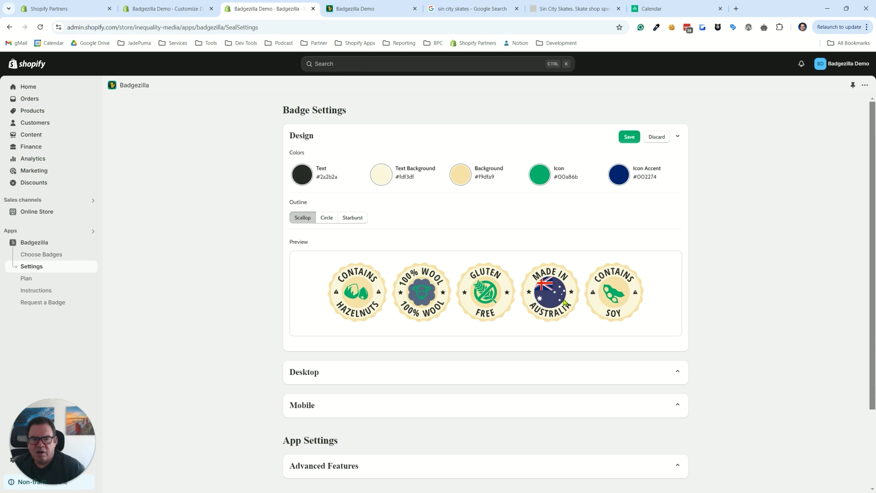
click(647, 178)
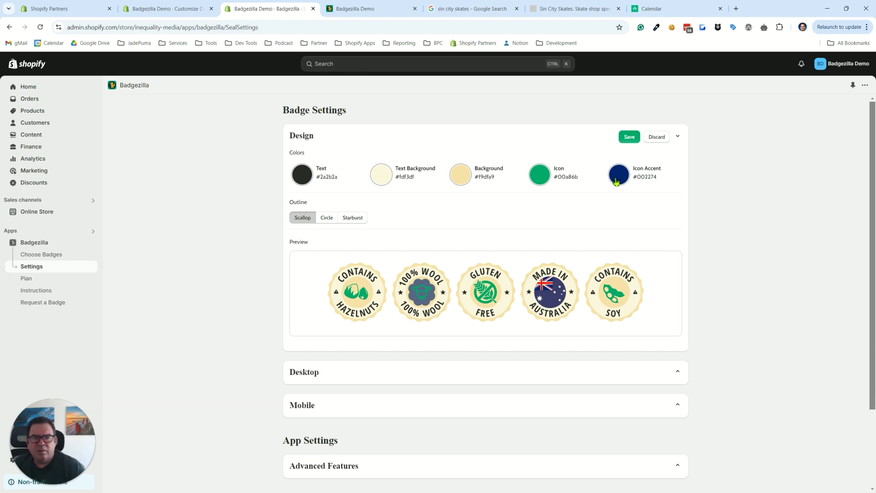
click(637, 180)
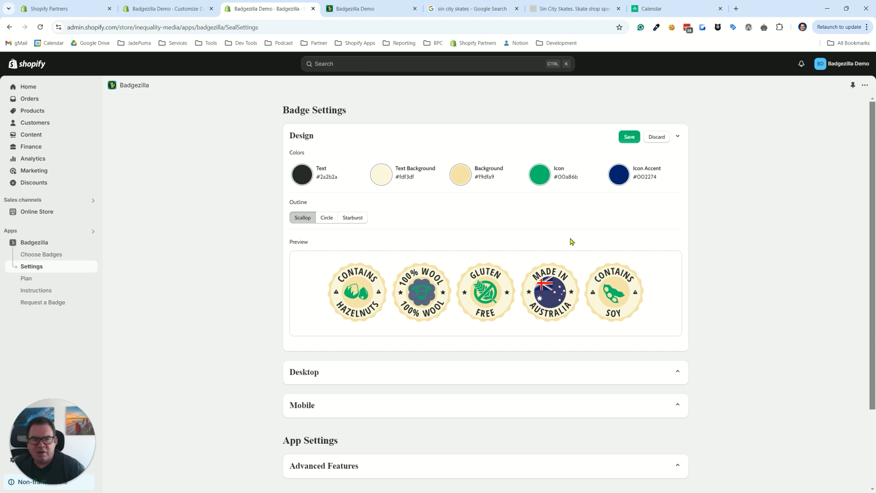
click(414, 297)
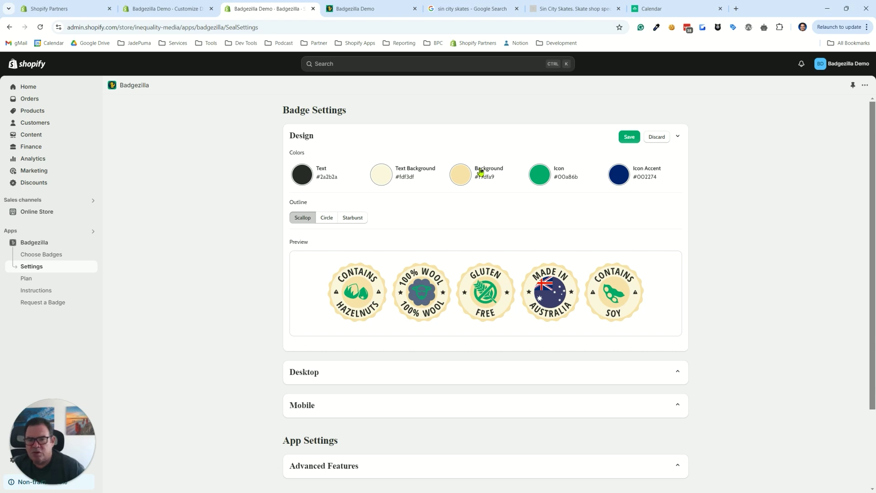
Step: Preview a transparent text band, then discard the change to restore the #fdf3df band
click(408, 173)
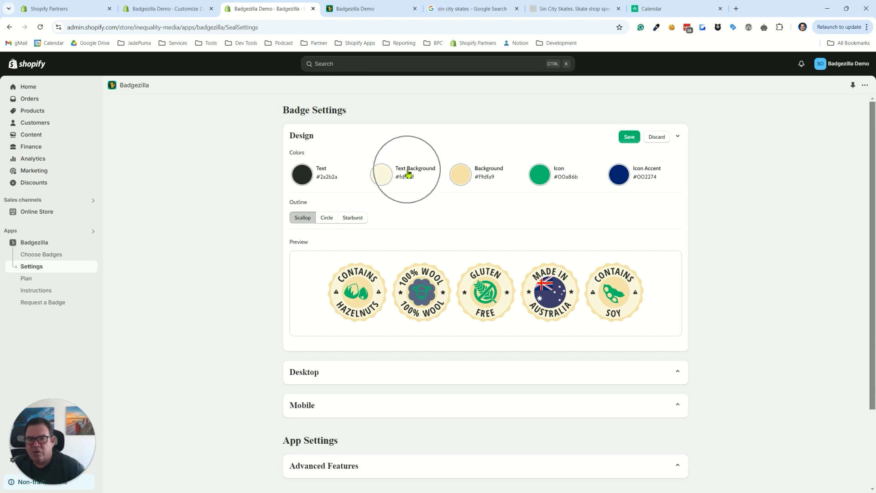
click(379, 176)
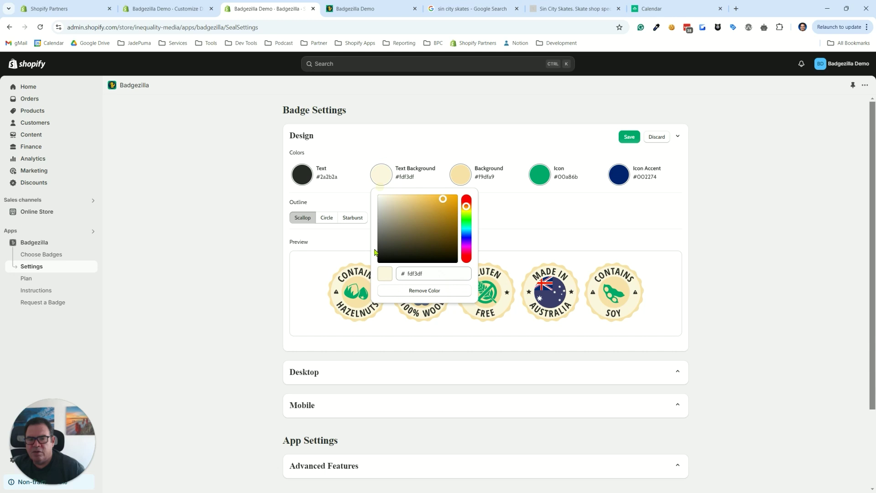
click(425, 291)
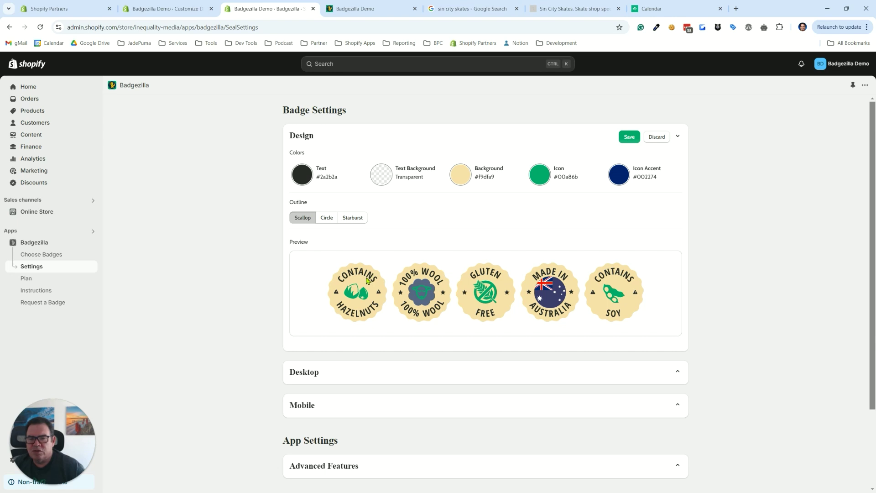
click(659, 138)
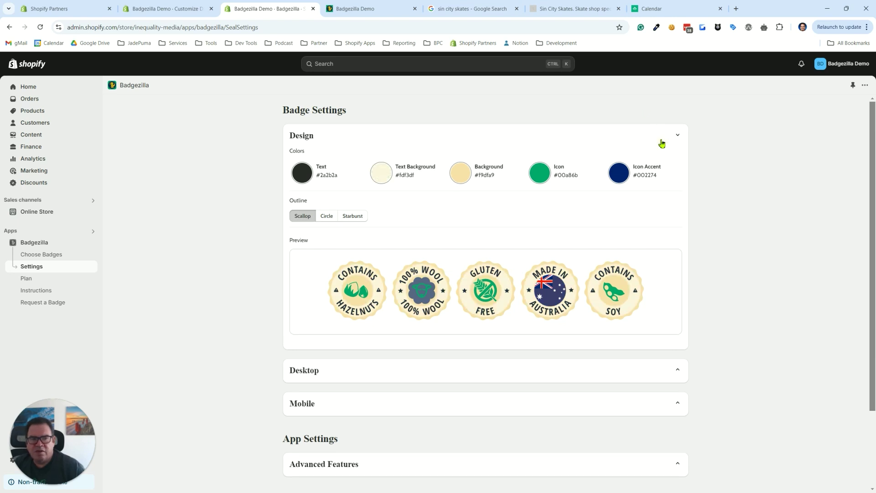
Step: Remove the colour from both the Background and Text Background so both are transparent
click(483, 175)
click(497, 291)
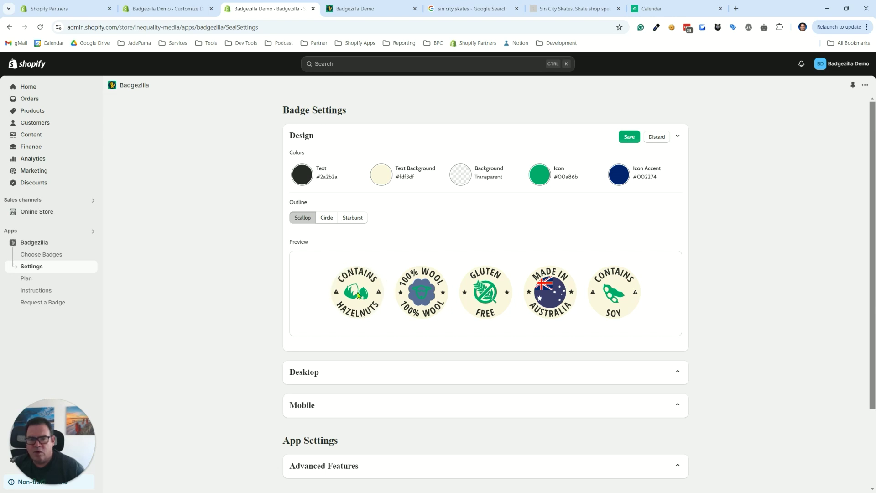
click(384, 175)
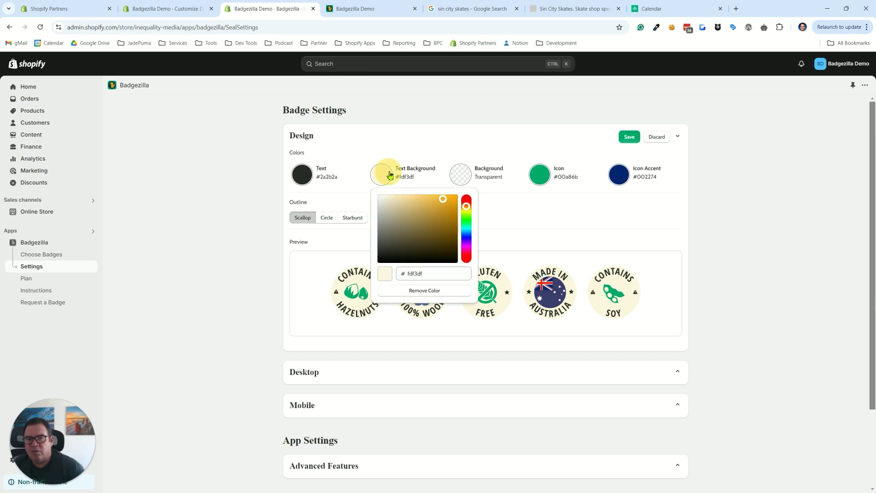
click(423, 291)
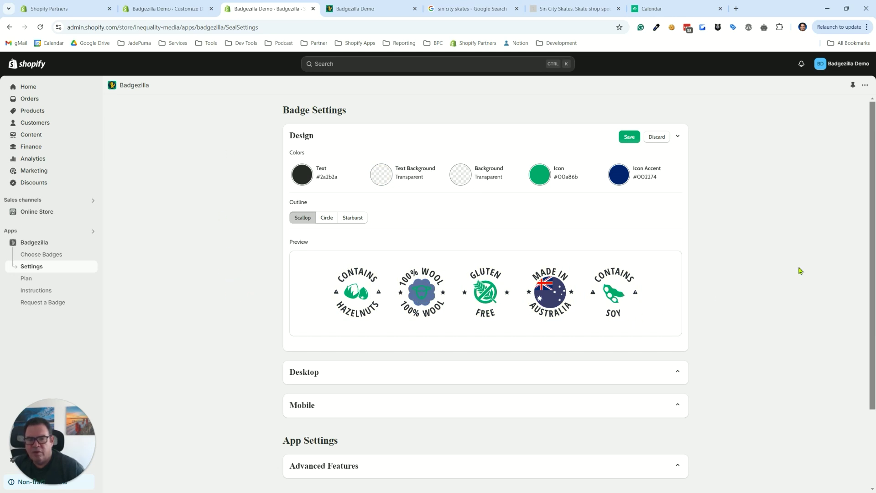
Step: Set both the badge Text and Icon colours to black #000000
click(302, 175)
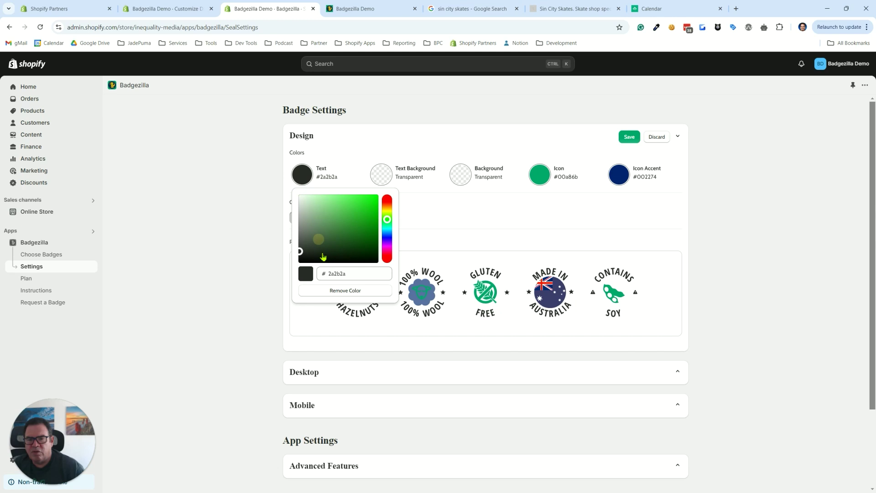
drag(309, 267, 290, 264)
click(284, 269)
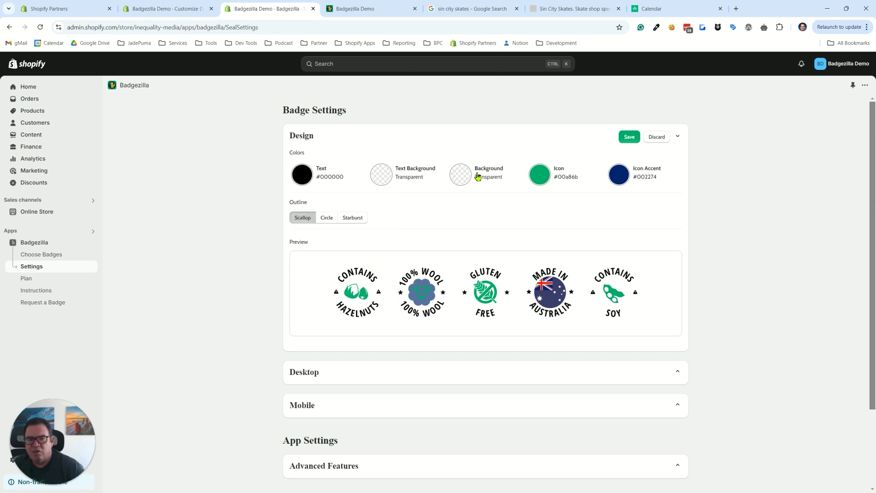
click(533, 181)
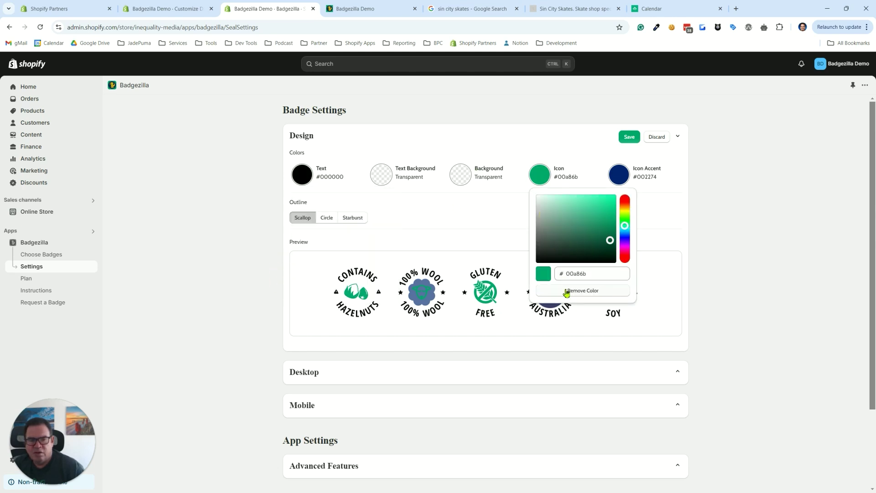
click(567, 279)
drag(555, 262, 542, 261)
click(519, 270)
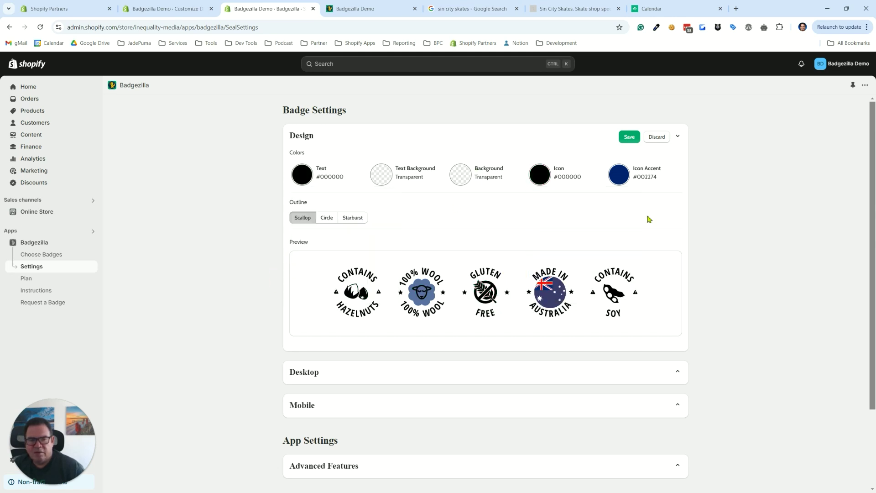
Step: Lighten the Icon Accent colour to pale grey #cecece
click(620, 178)
drag(619, 253, 599, 211)
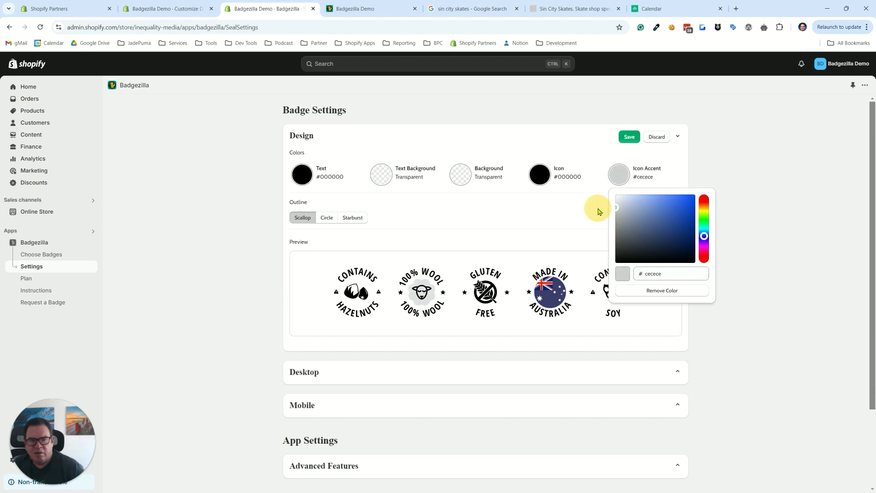
click(599, 211)
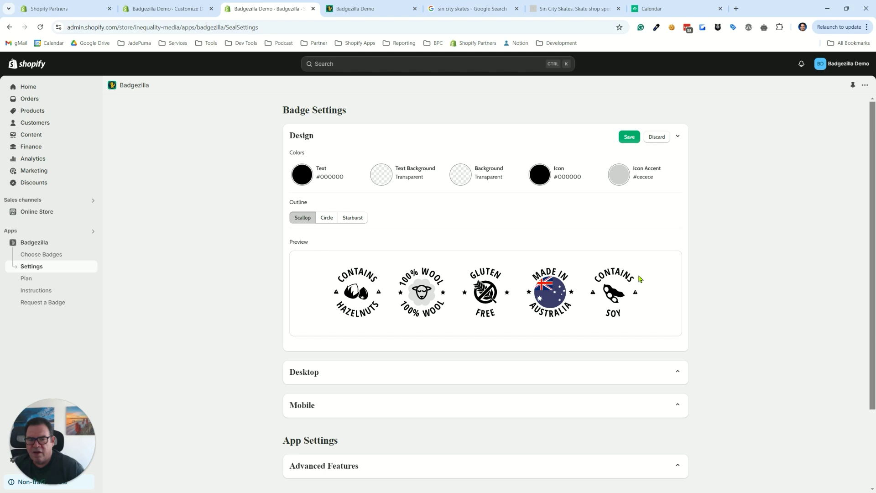
Step: Colour the text band red #e90000, the background green #00cd38 and the icons #d8f927
click(376, 175)
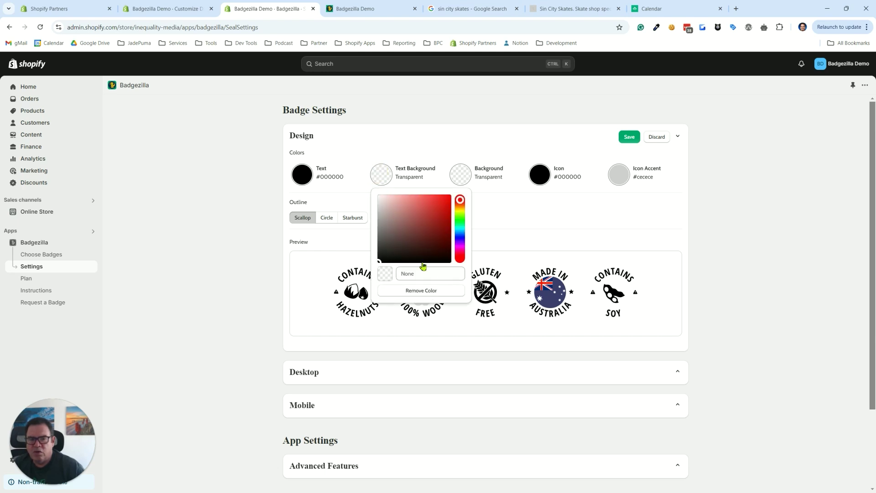
drag(436, 215, 451, 232)
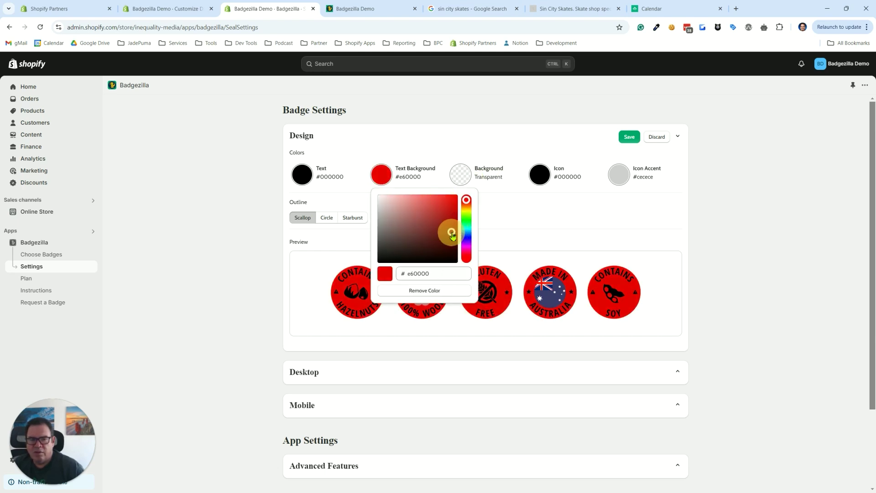
click(465, 173)
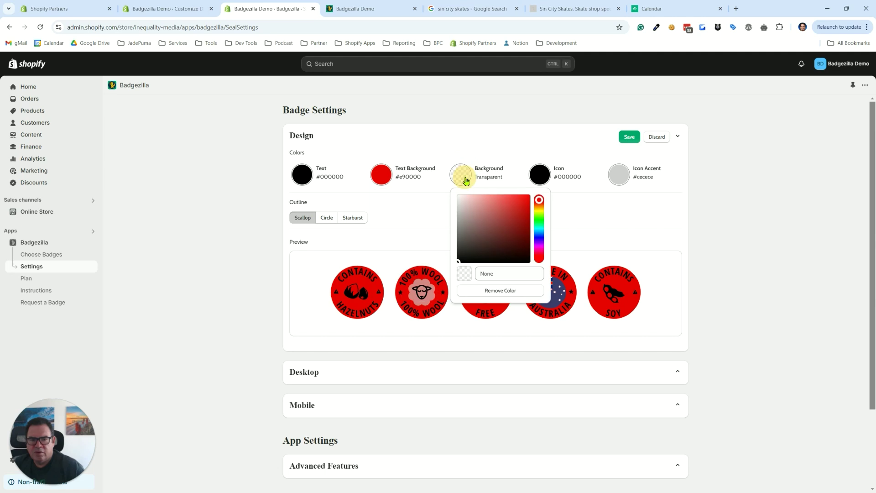
click(539, 235)
mouse_move(539, 237)
mouse_down()
mouse_move(545, 222)
mouse_move(530, 235)
mouse_up()
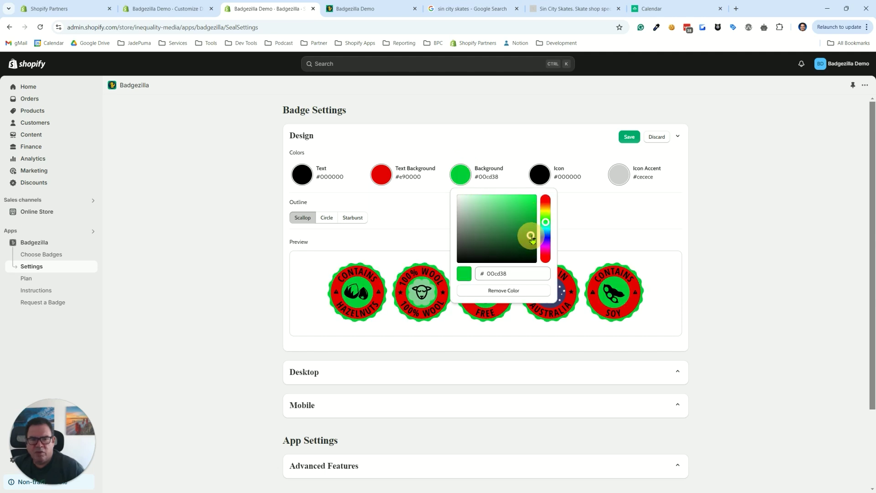
click(543, 175)
drag(627, 215, 613, 227)
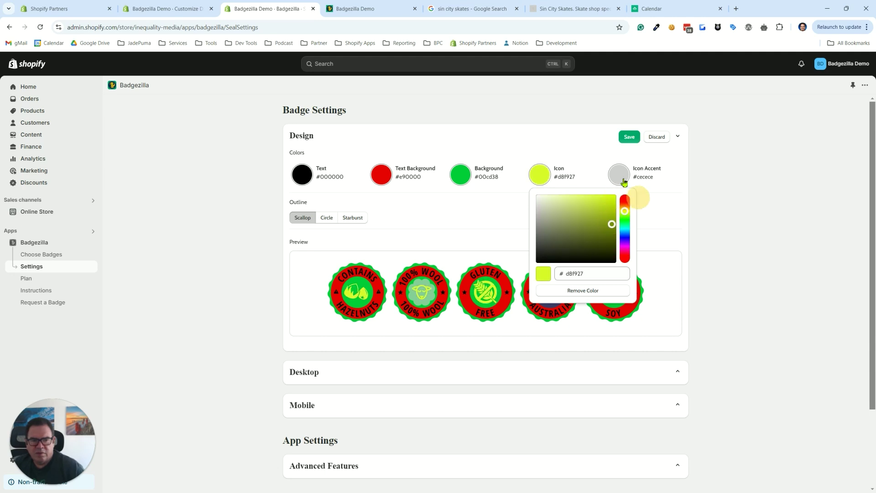
Step: Set the Icon Accent to pale purple #e2adff and the badge text to white
click(619, 175)
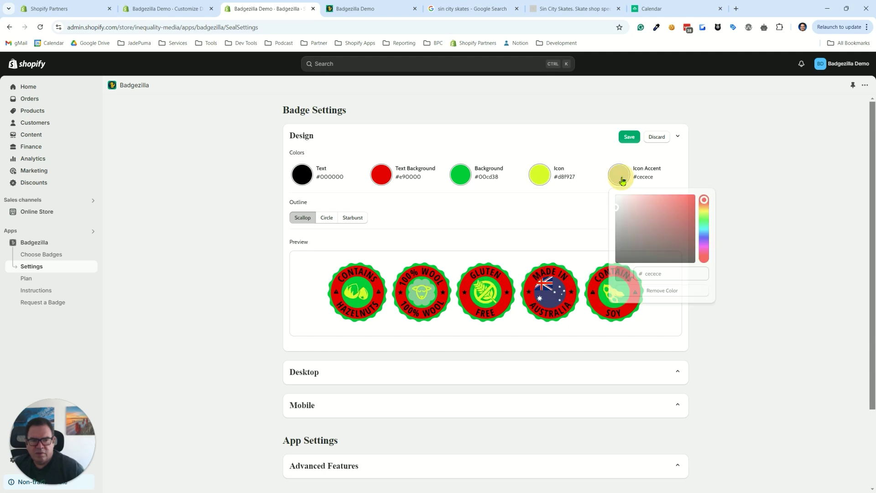
click(705, 246)
drag(692, 219, 694, 206)
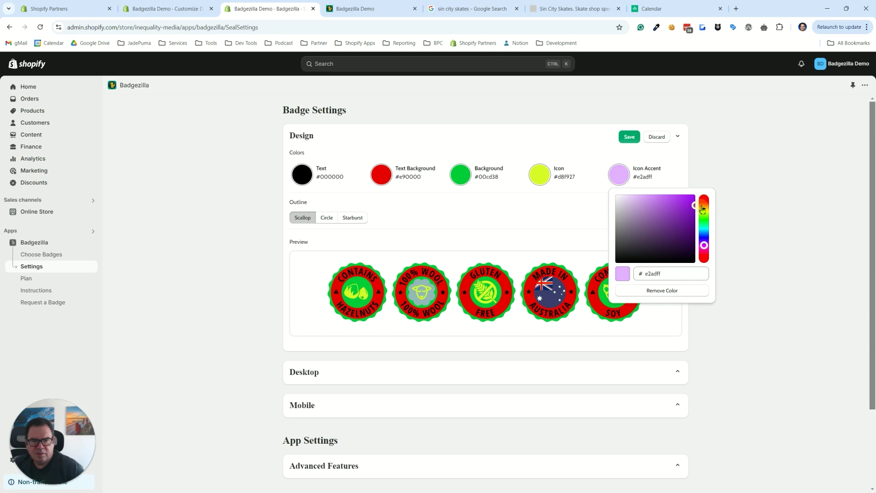
click(303, 179)
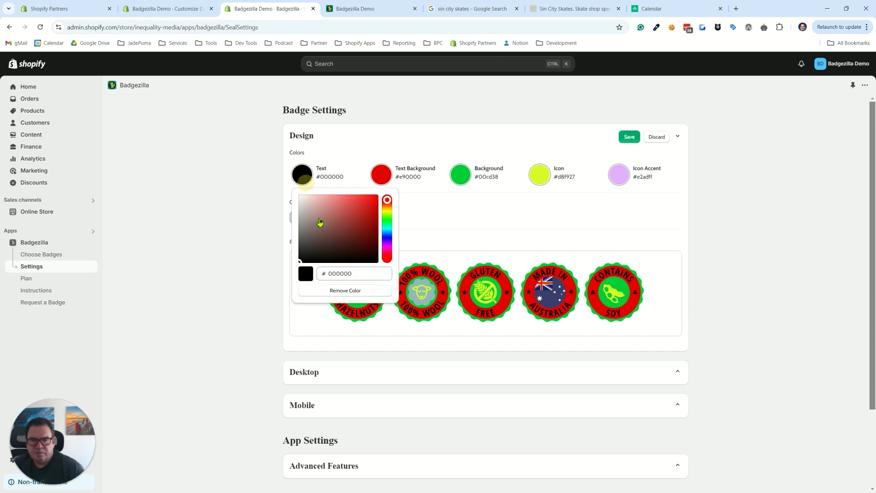
drag(351, 220, 273, 188)
click(272, 188)
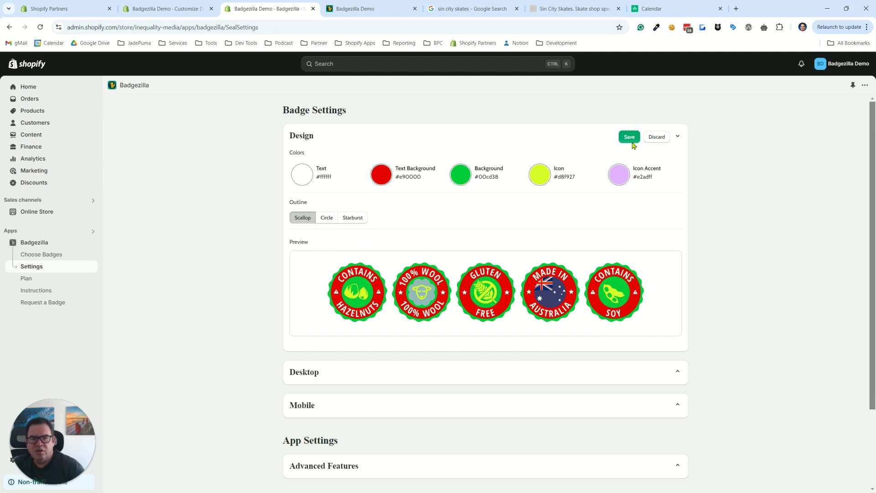
Step: Discard the trial colours, then enable Advanced Features to add Star Icon and Warning Icon colours
click(657, 138)
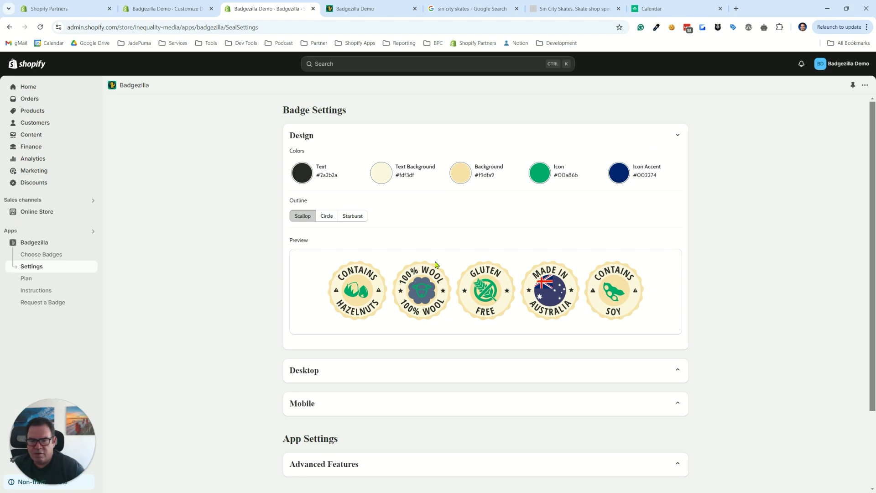
scroll(346, 456, down, 3)
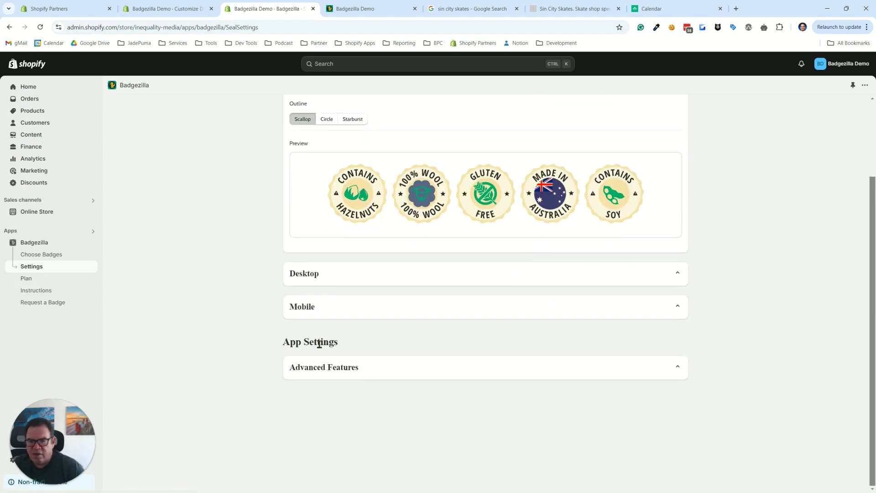
click(313, 369)
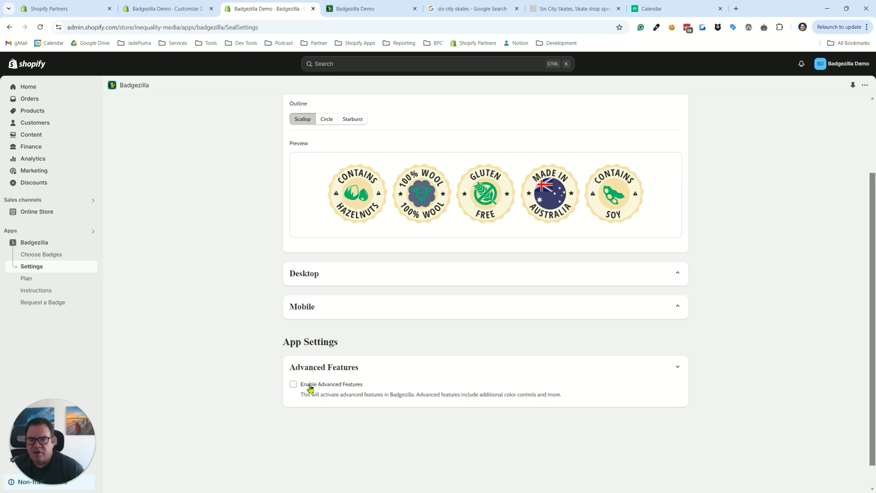
click(310, 387)
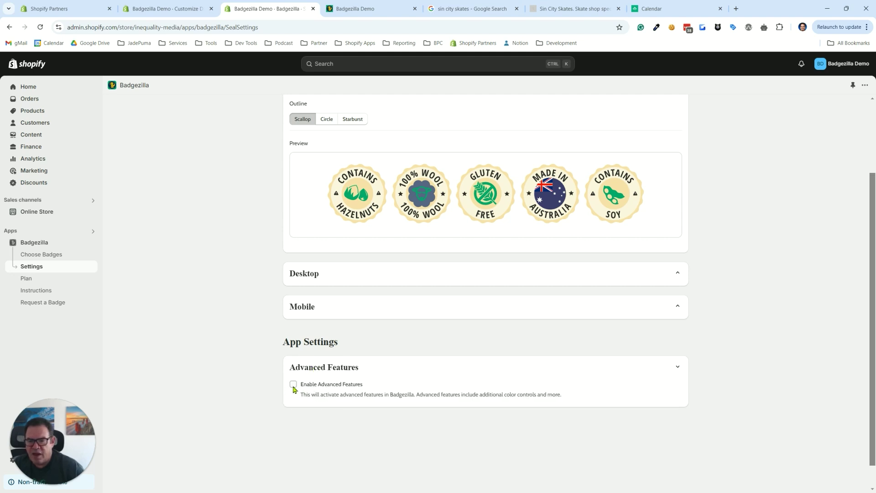
click(293, 386)
scroll(452, 409, up, 2)
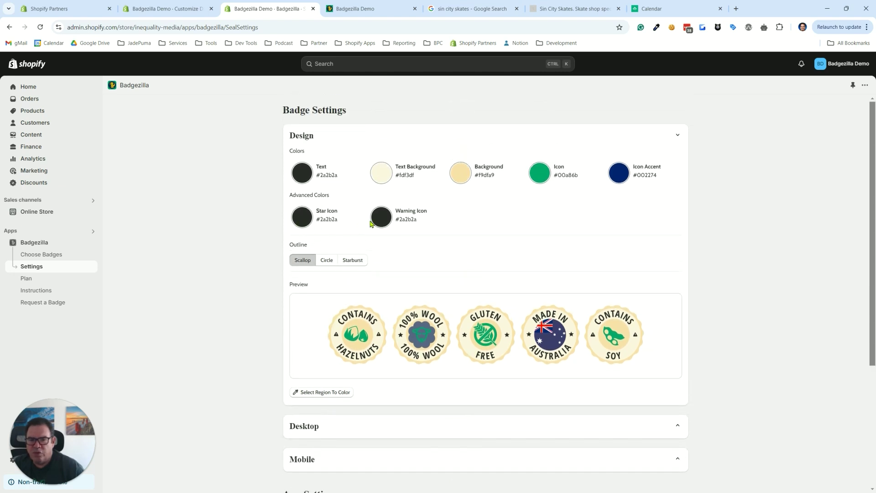
click(393, 218)
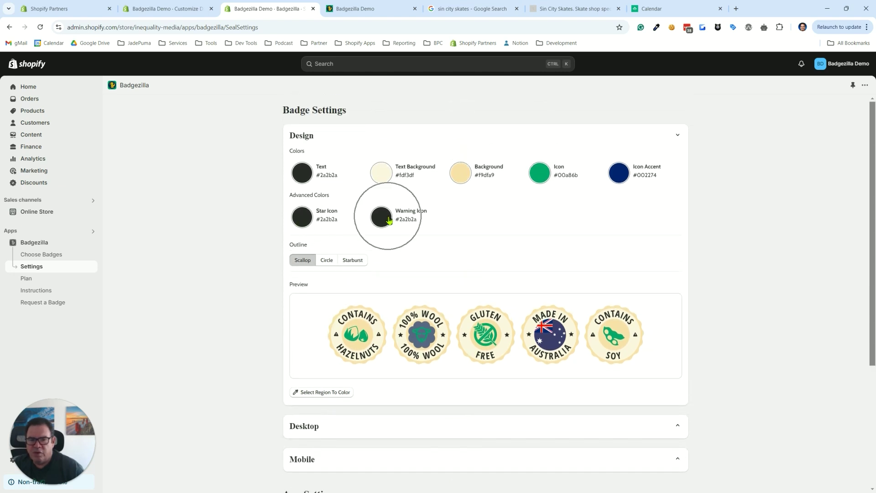
click(314, 398)
click(315, 399)
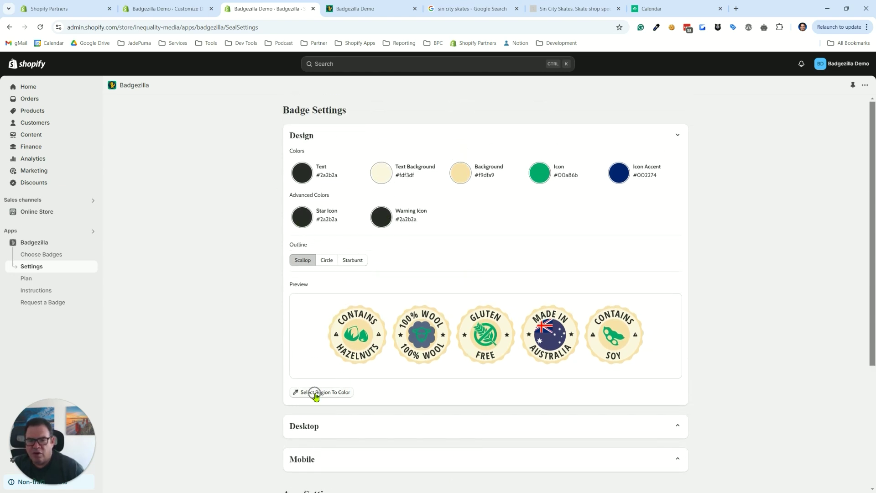
click(295, 176)
click(311, 395)
click(310, 393)
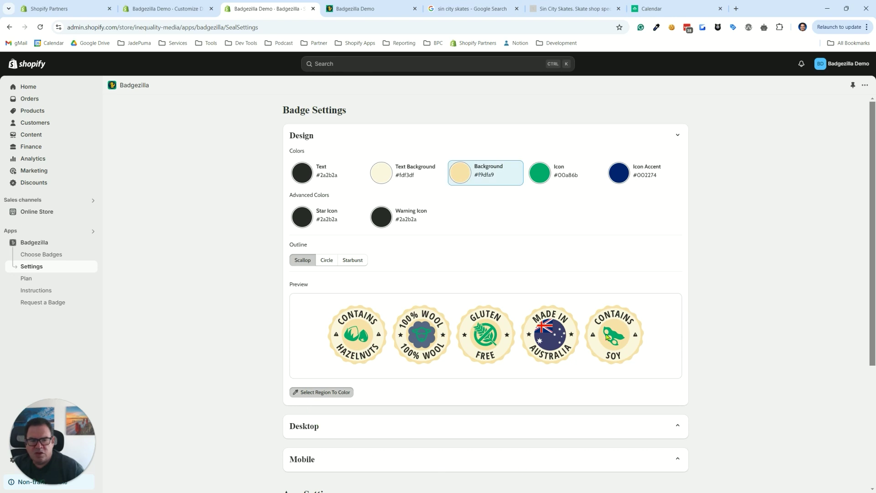
click(595, 345)
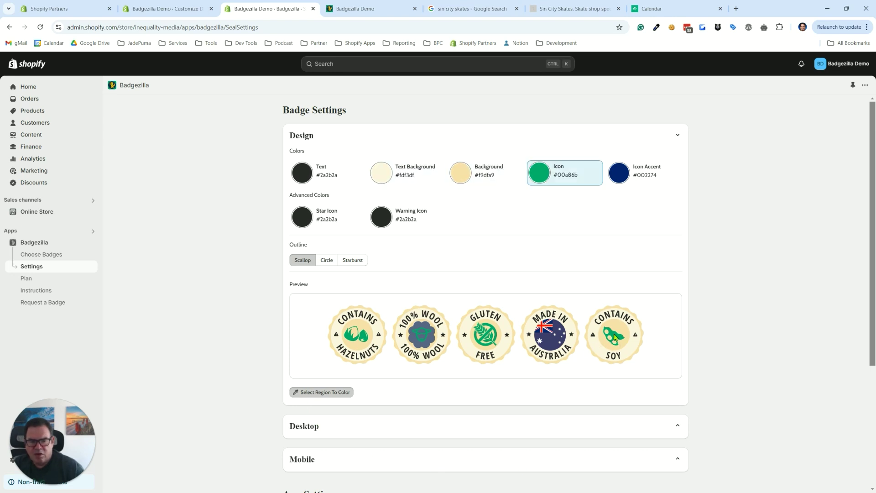
click(614, 338)
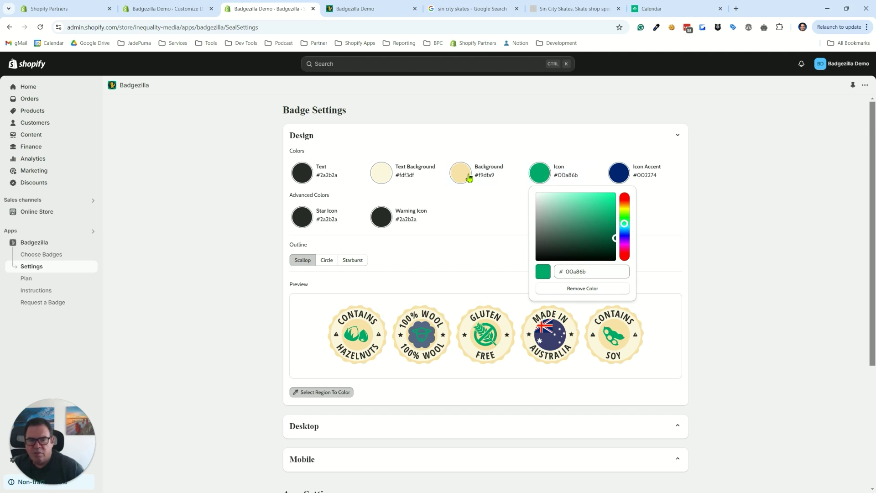
click(338, 395)
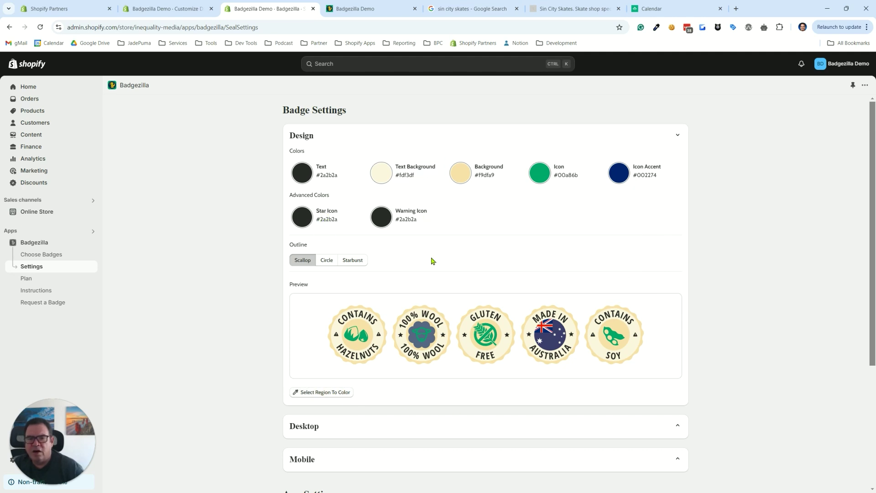
Step: Tune the Star Icon colour in its picker from bright yellow down to olive #858614
click(302, 222)
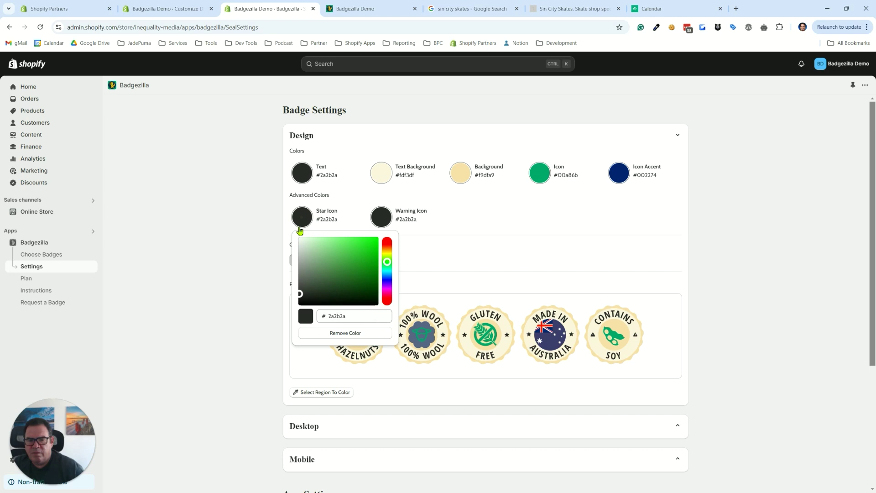
mouse_move(388, 258)
mouse_down()
mouse_move(372, 259)
mouse_move(382, 265)
mouse_move(382, 293)
mouse_move(363, 290)
mouse_move(358, 277)
mouse_move(352, 283)
mouse_move(367, 284)
mouse_move(361, 269)
mouse_move(388, 253)
mouse_up()
click(388, 258)
click(372, 256)
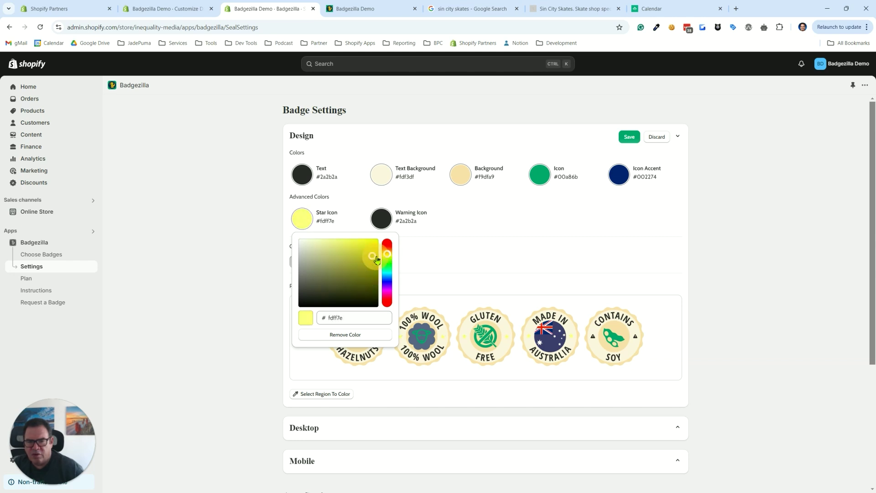
drag(367, 264, 352, 286)
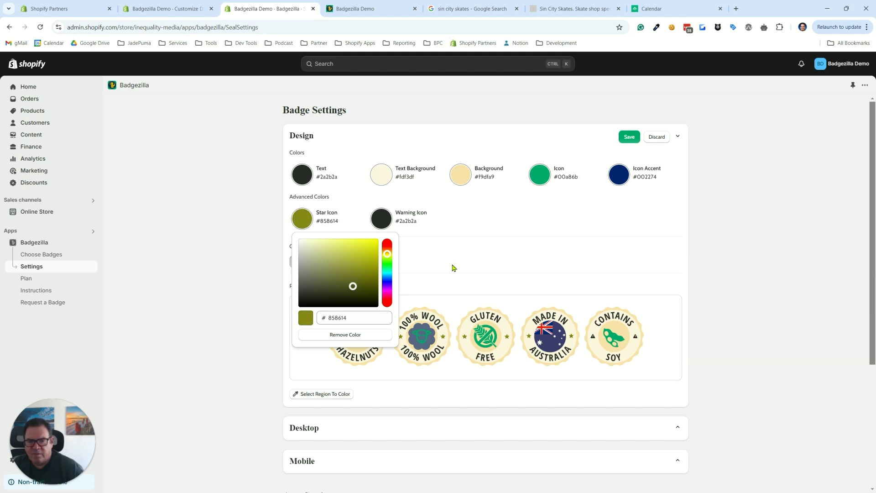
click(438, 254)
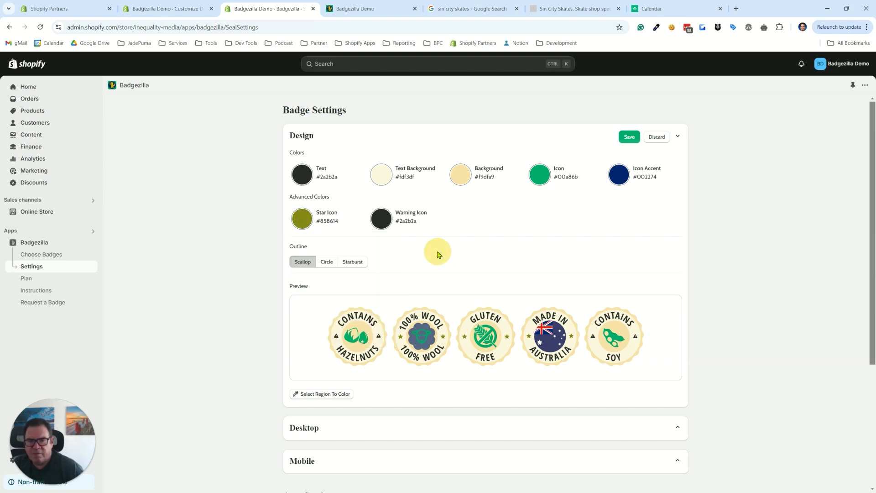
Step: Set the Warning Icon colour to light red #ff5151 and check the badge preview below
click(386, 222)
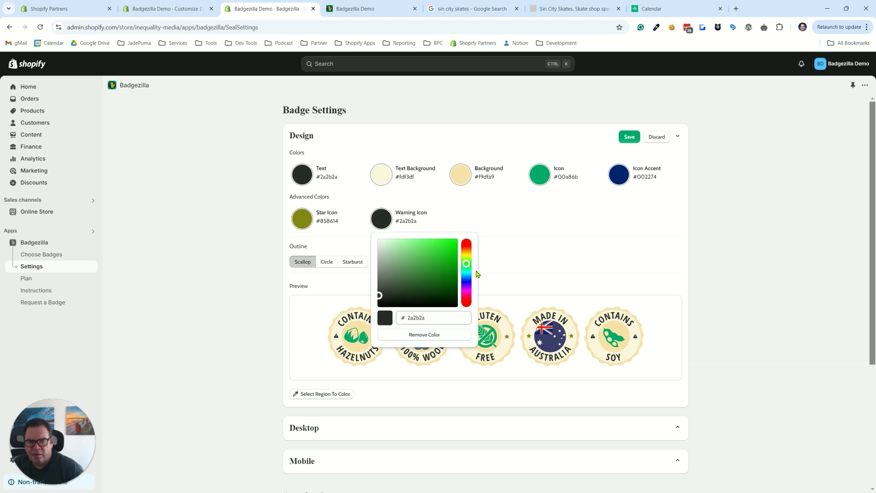
click(468, 246)
drag(464, 246, 452, 262)
click(313, 332)
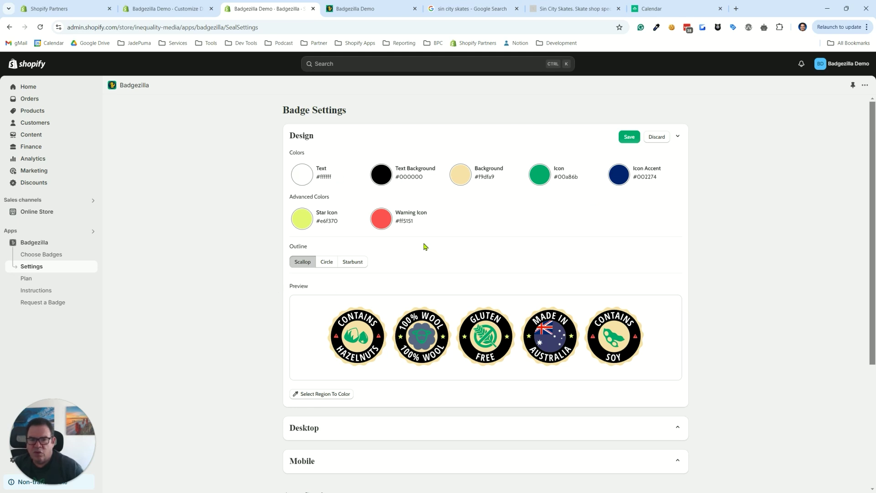
scroll(424, 246, down, 4)
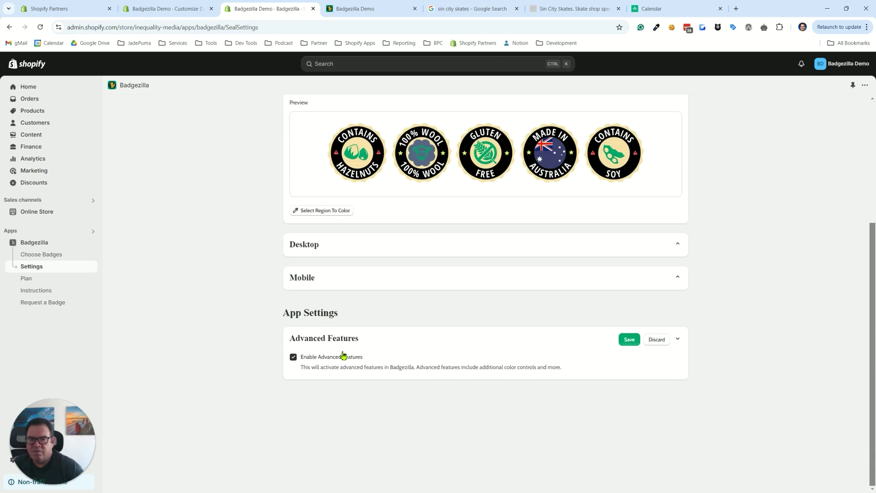
scroll(343, 356, up, 4)
scroll(345, 356, down, 3)
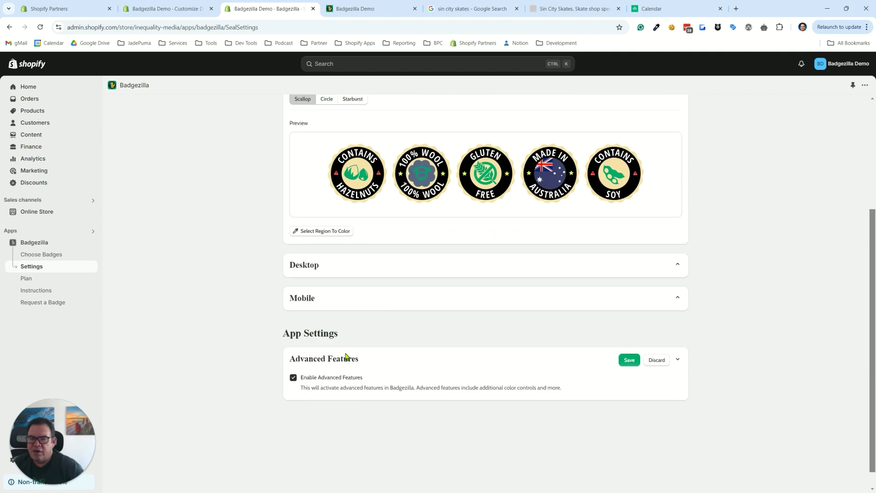